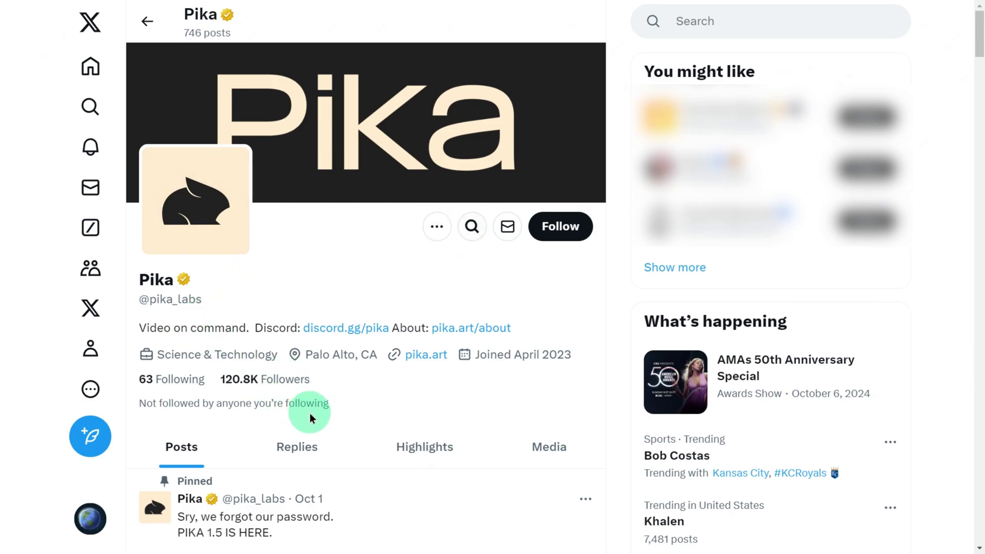
Scroll down through Pika's recent 1.5 posts on X, then back up to the top.
scroll(309, 408, down, 6)
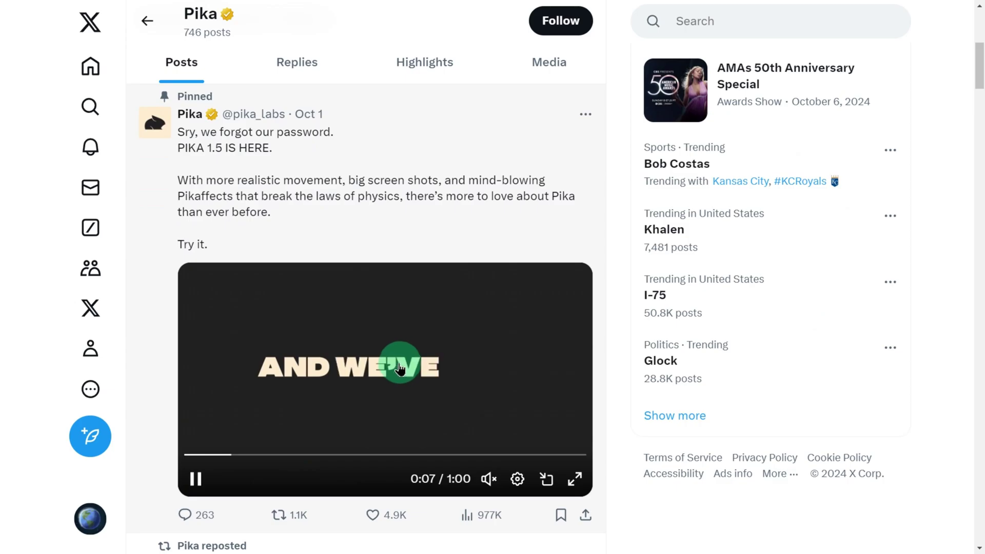
scroll(411, 376, down, 1)
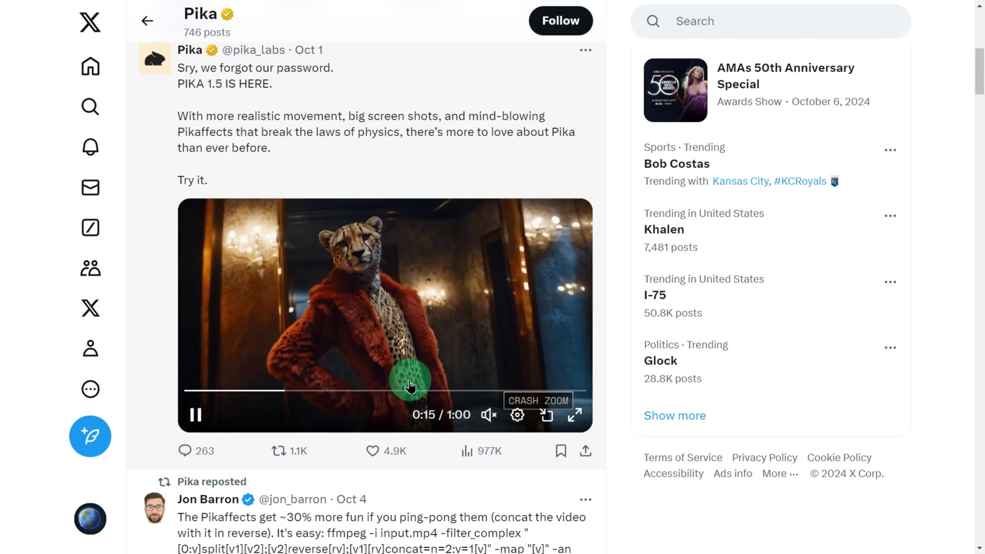
scroll(414, 390, down, 2)
scroll(413, 395, down, 5)
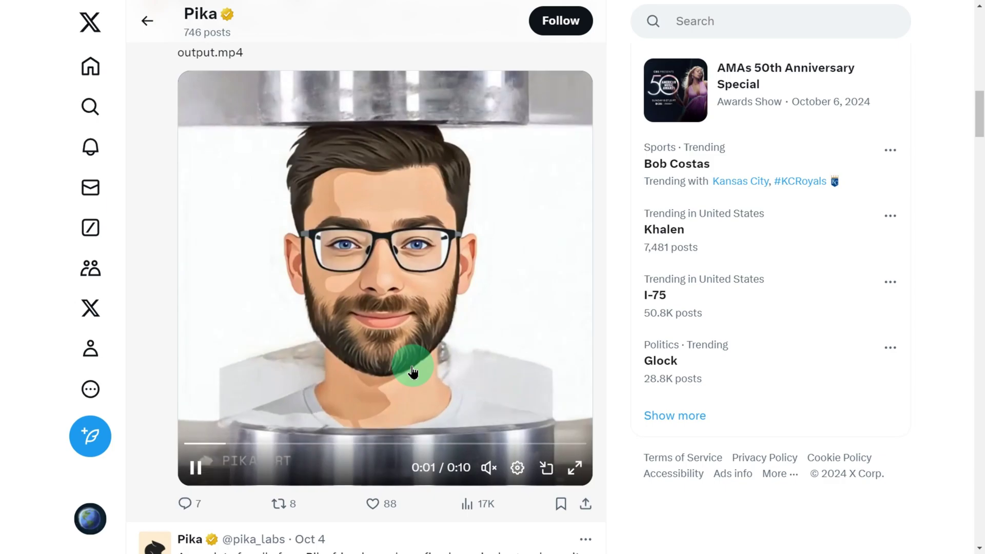
scroll(410, 379, down, 1)
scroll(413, 371, down, 7)
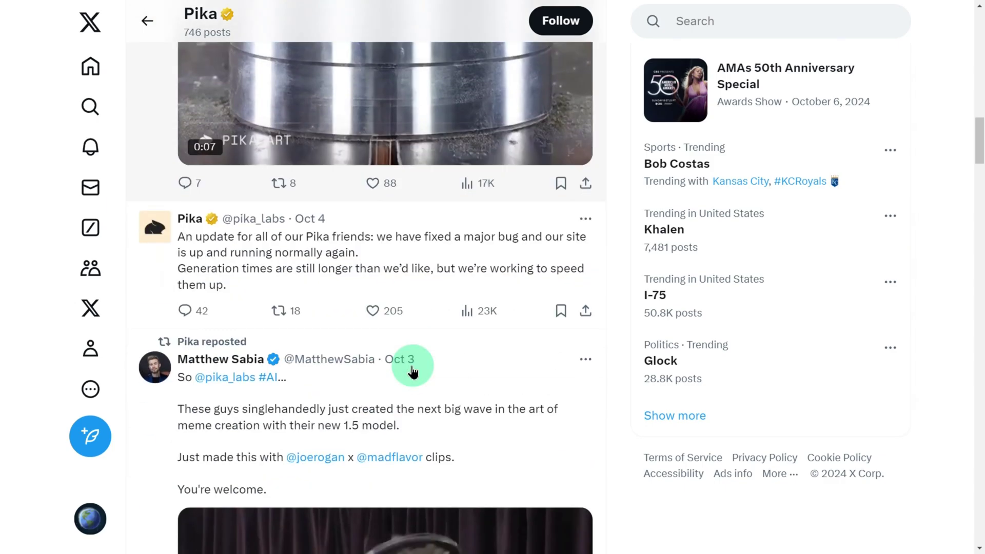
scroll(414, 370, down, 3)
scroll(410, 362, up, 3)
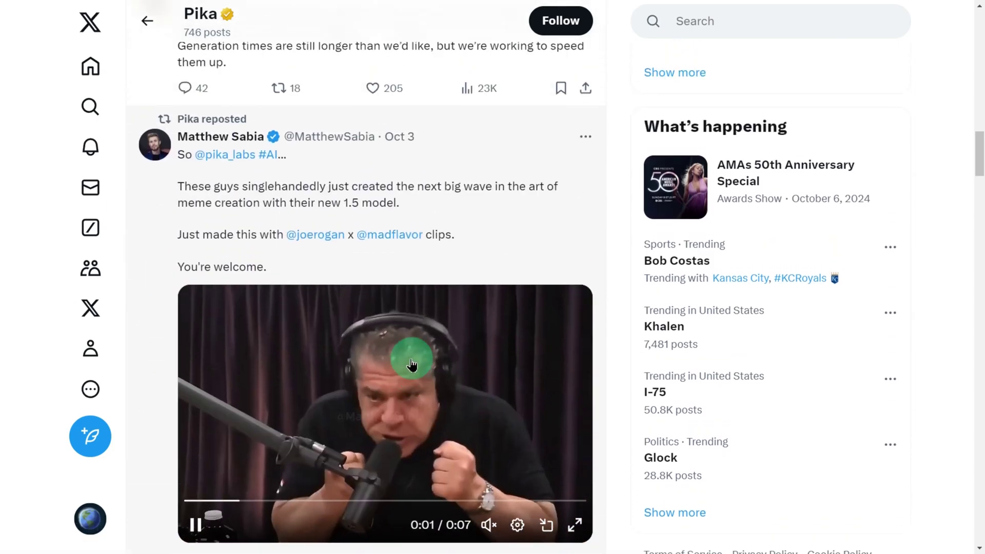
scroll(412, 366, up, 15)
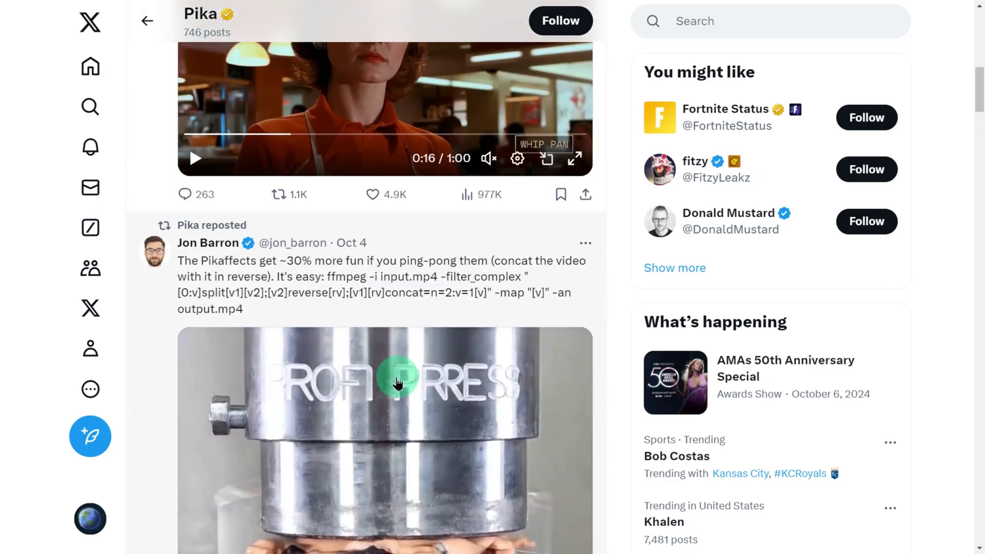
scroll(389, 384, up, 6)
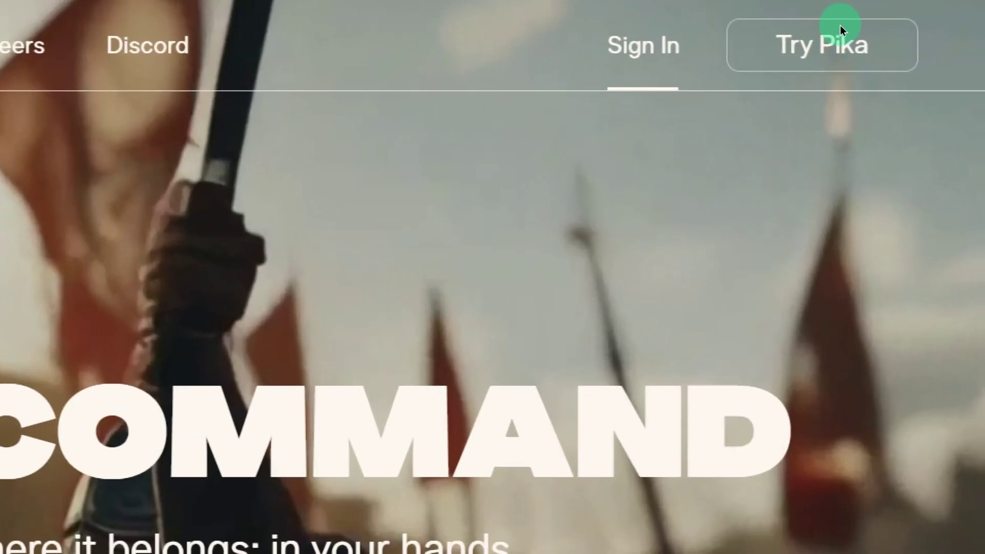
Sign in to Pika with Google and start the Pika 1.5 Pikaffects tour.
click(830, 37)
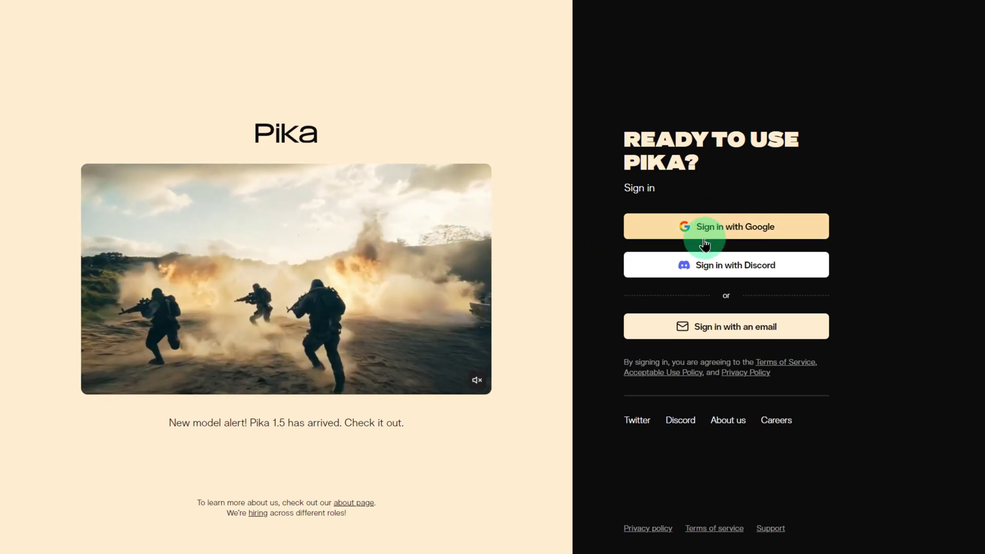
click(706, 244)
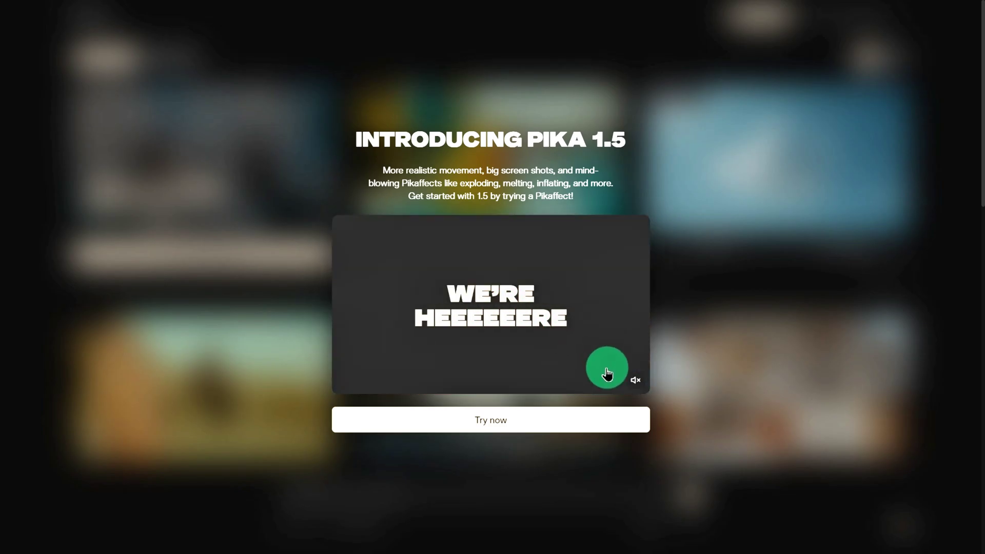
click(475, 420)
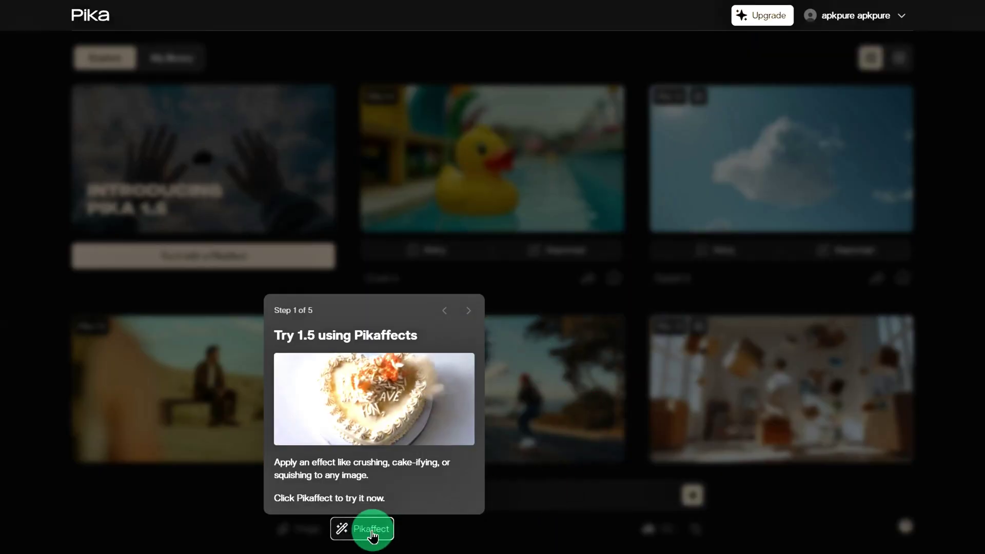
Generate an Explode it Pikaffect video from the 'Surprise me' sample image instead of an upload.
click(376, 536)
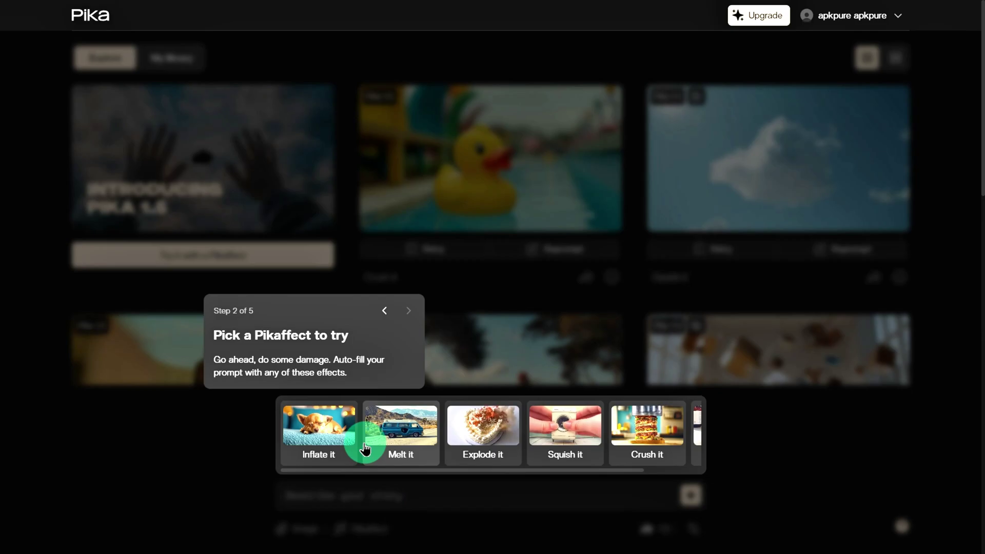
click(488, 445)
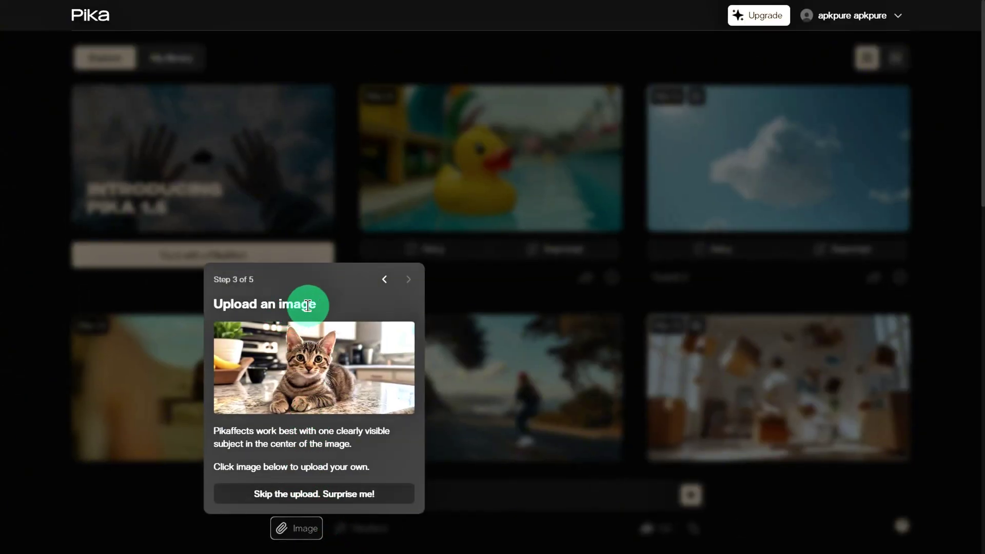
drag(288, 302, 211, 304)
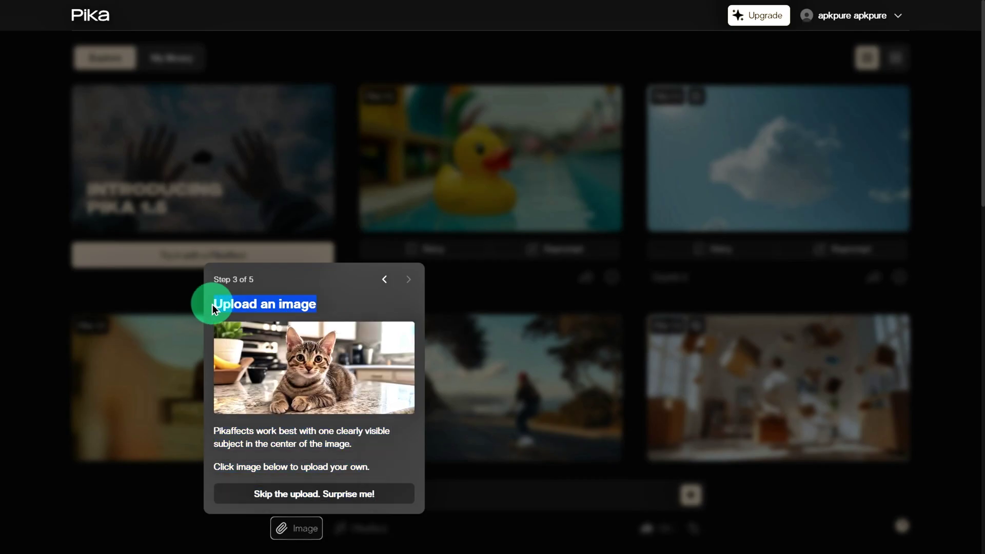
click(310, 412)
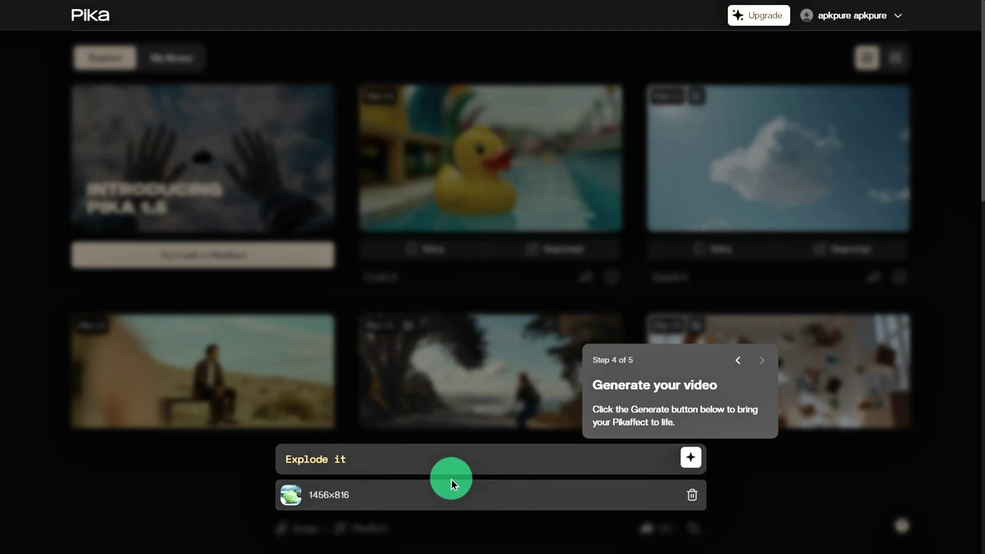
click(408, 458)
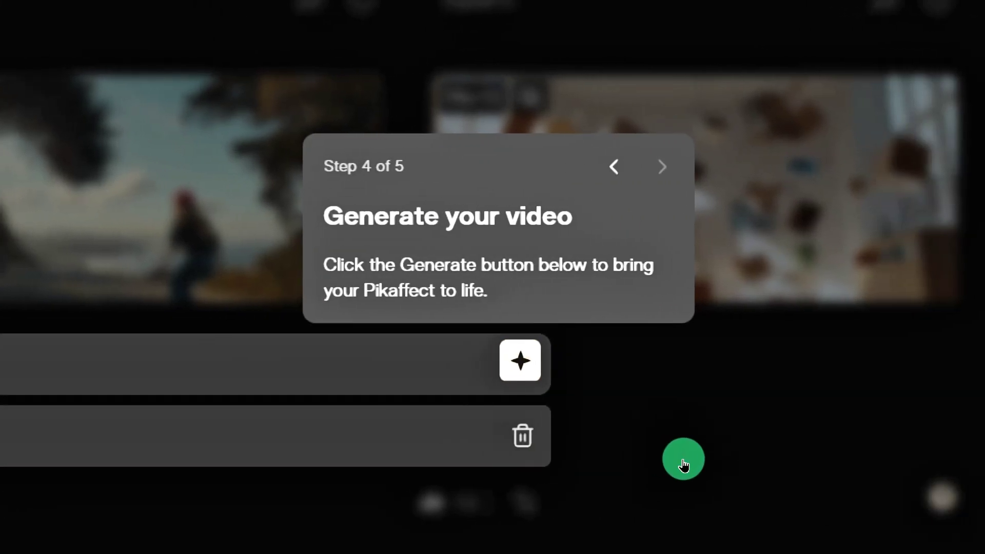
click(511, 363)
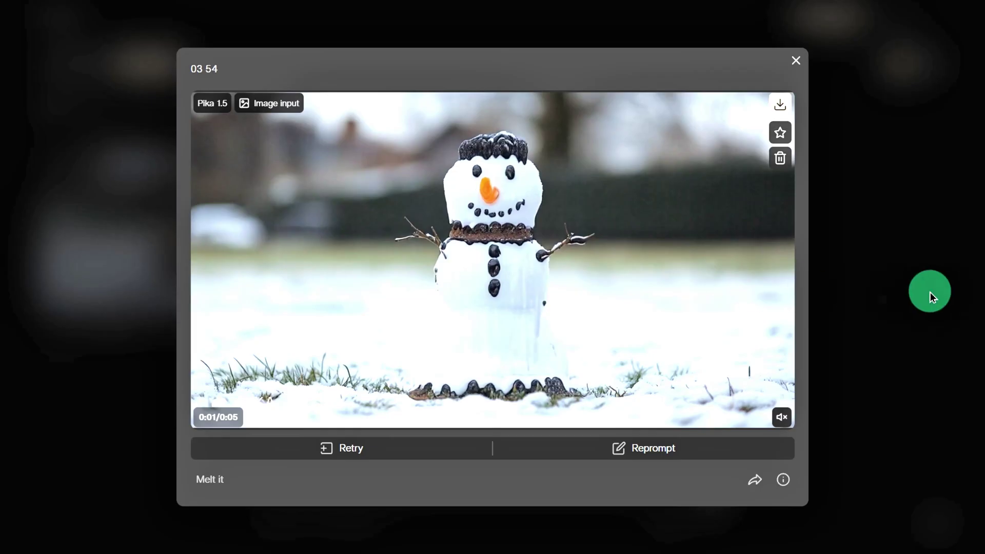
Unmute the Melt it snowman video so it plays with sound.
click(782, 417)
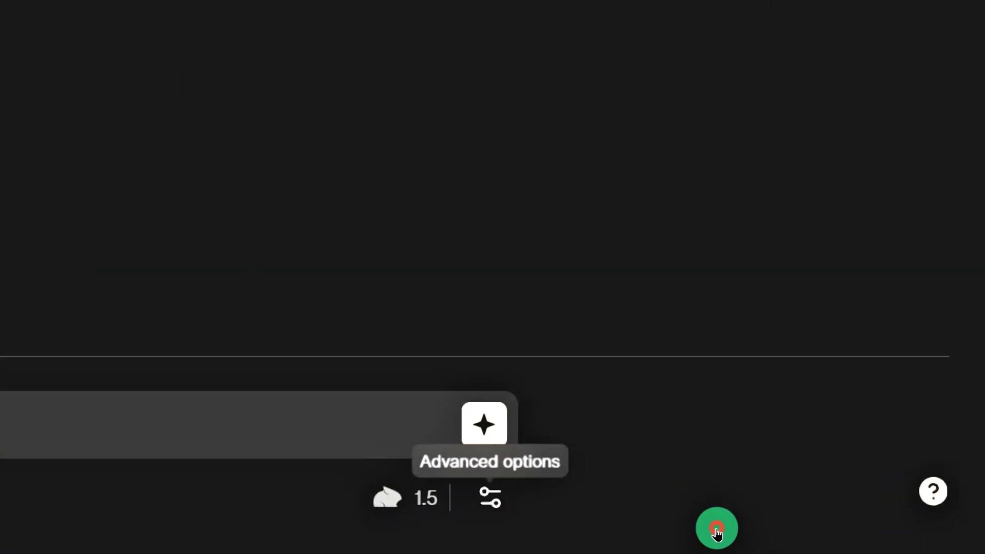
Inspect the advanced settings and the snowman video's generation parameters.
click(717, 534)
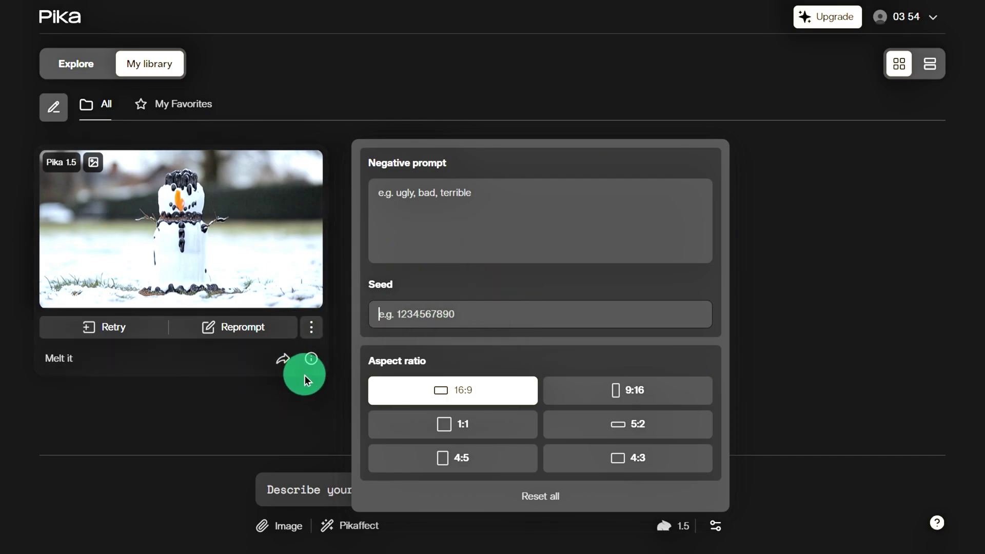
click(311, 360)
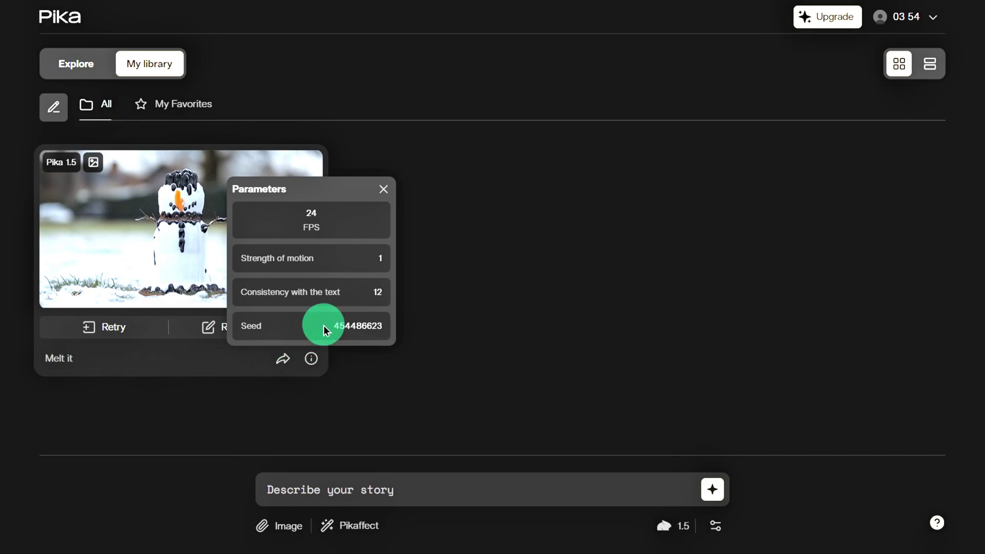
click(709, 525)
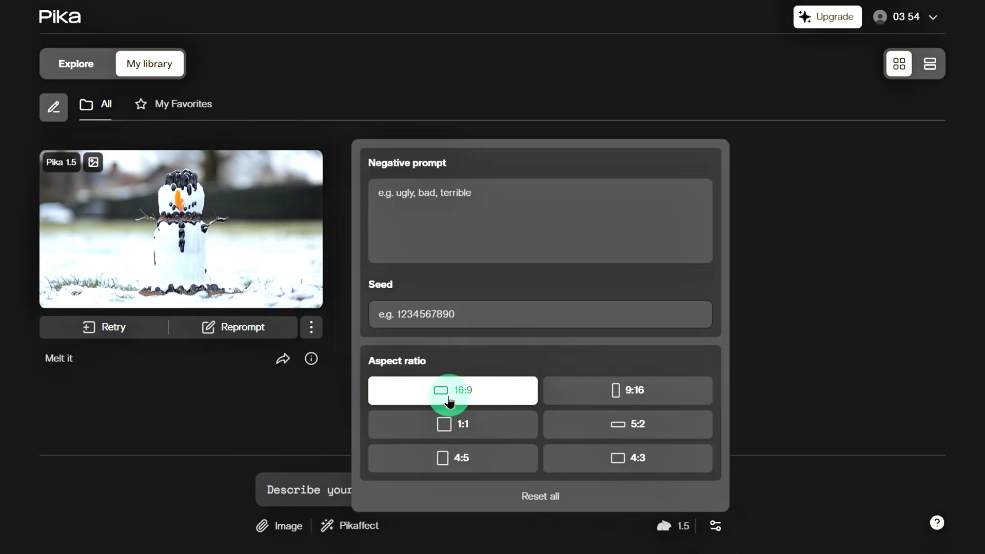
Try the 9:16, 5:2 and 1:1 aspect ratios, then go to the Explore community feed.
click(631, 400)
click(633, 421)
click(474, 424)
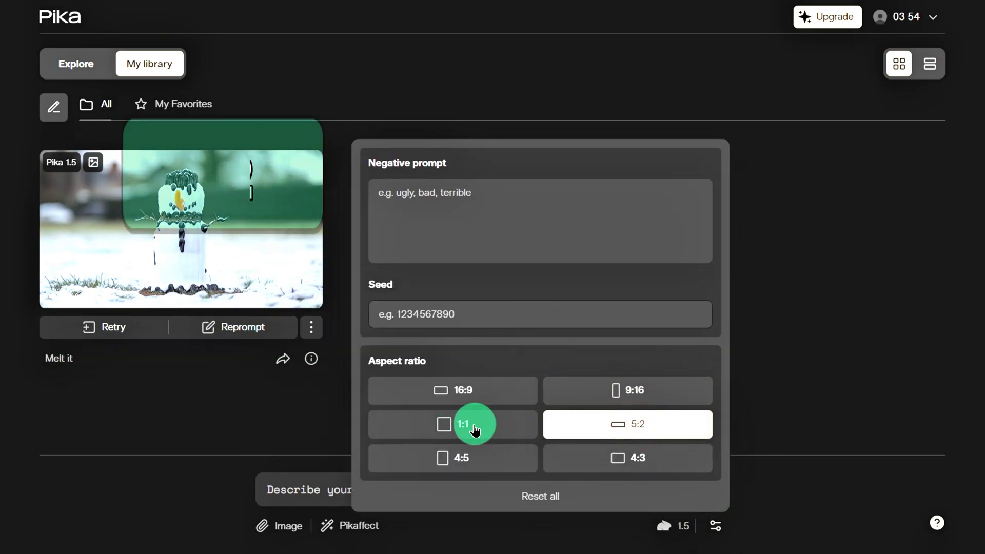
click(468, 401)
click(76, 61)
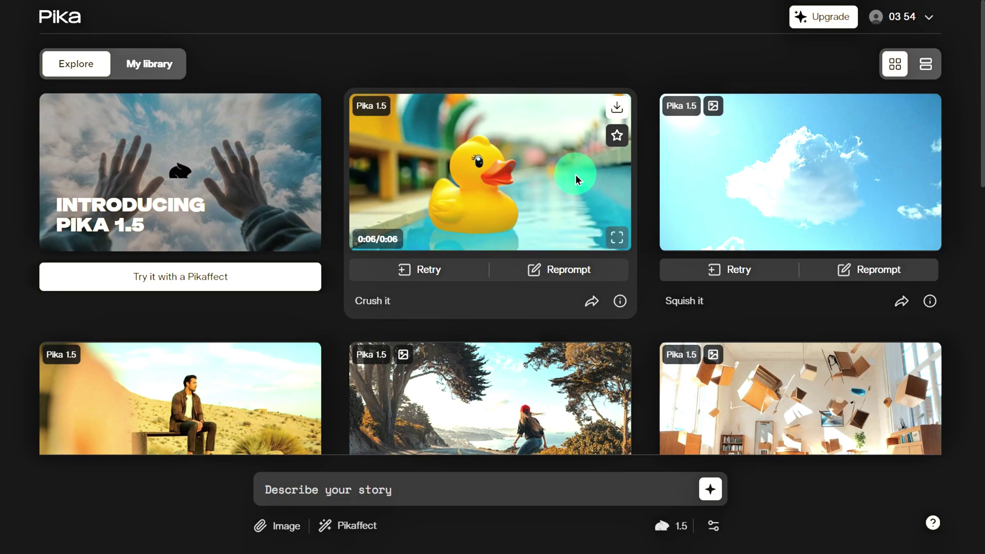
Reuse the cake card's 'make this cake' prompt and 1672×928 image, returning to My library.
scroll(847, 272, down, 10)
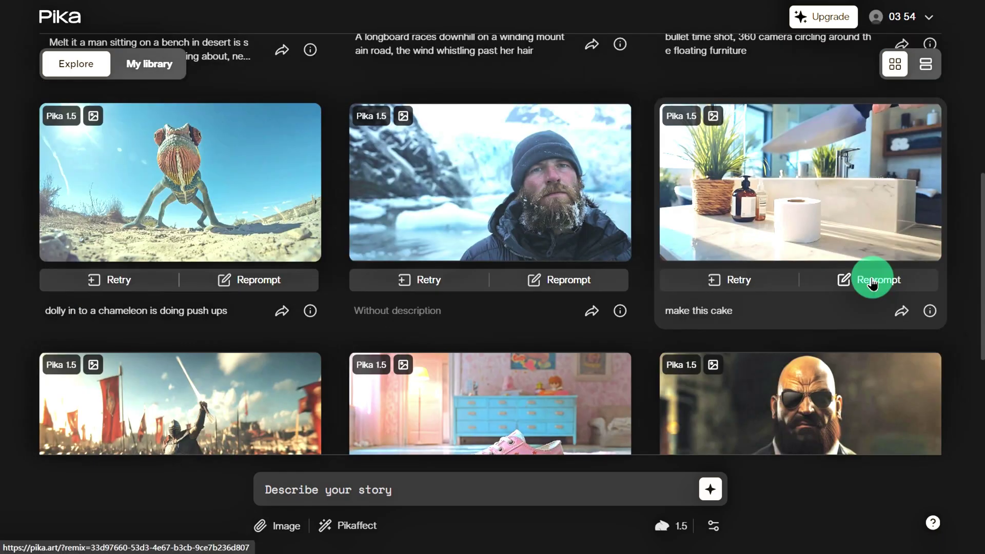
click(873, 281)
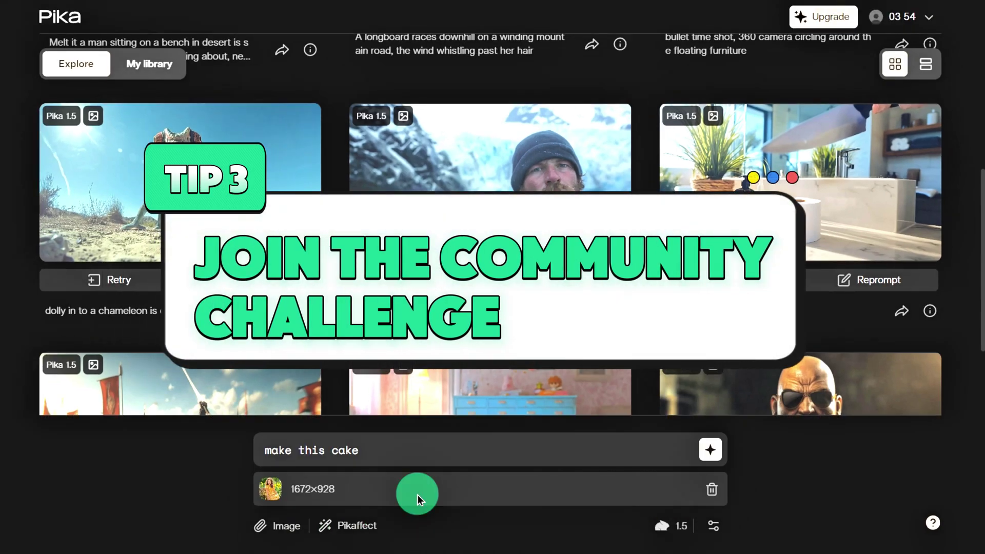
click(149, 64)
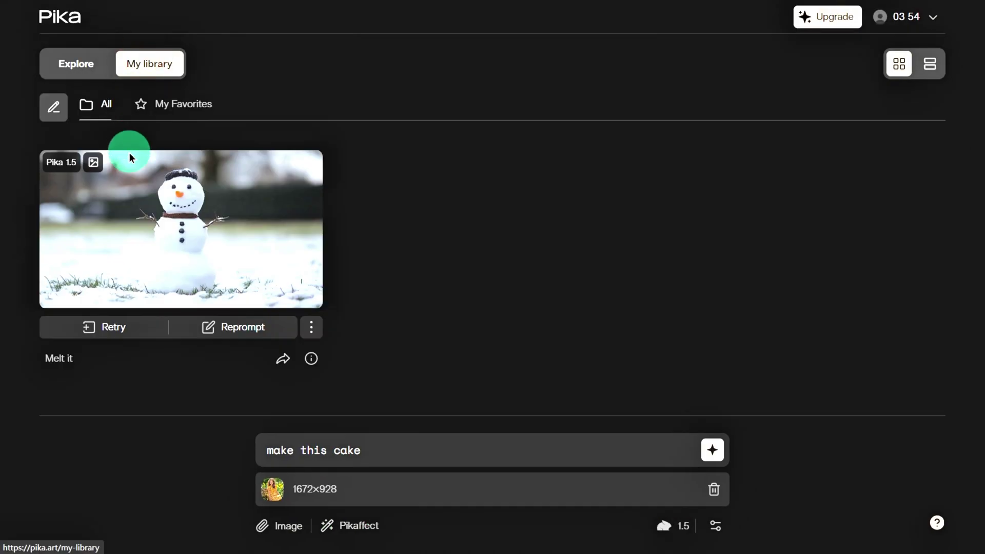
Open and close the snowman video's sharing options.
click(284, 360)
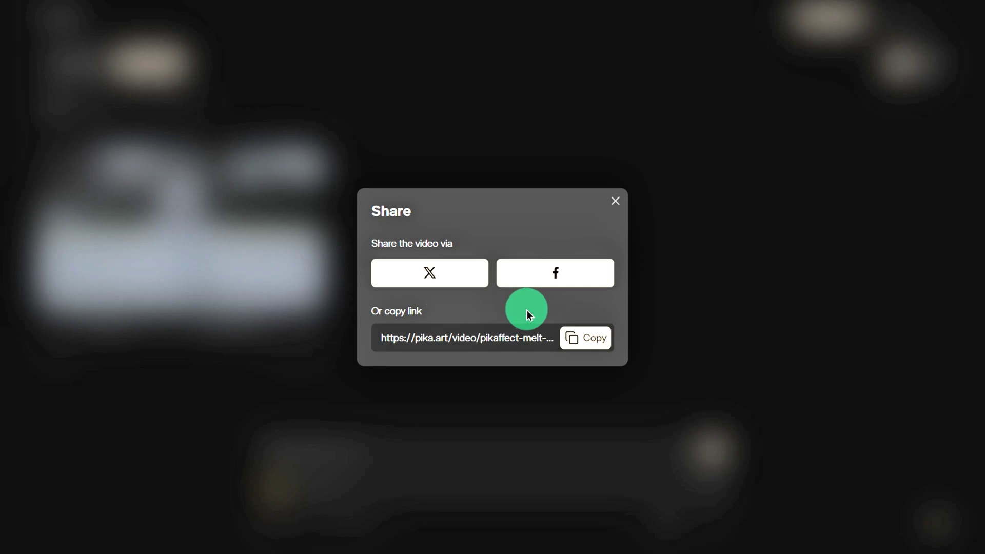
click(341, 279)
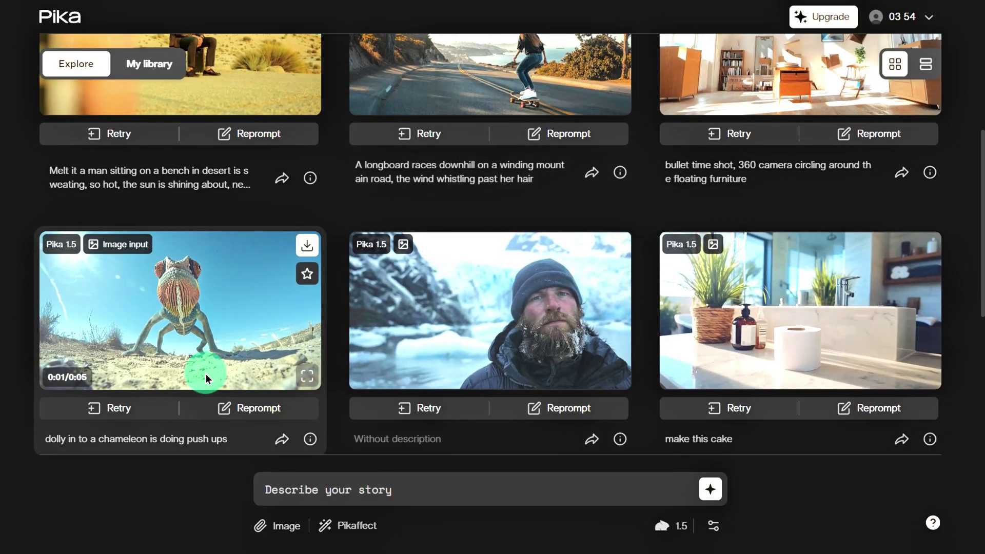
scroll(414, 275, up, 3)
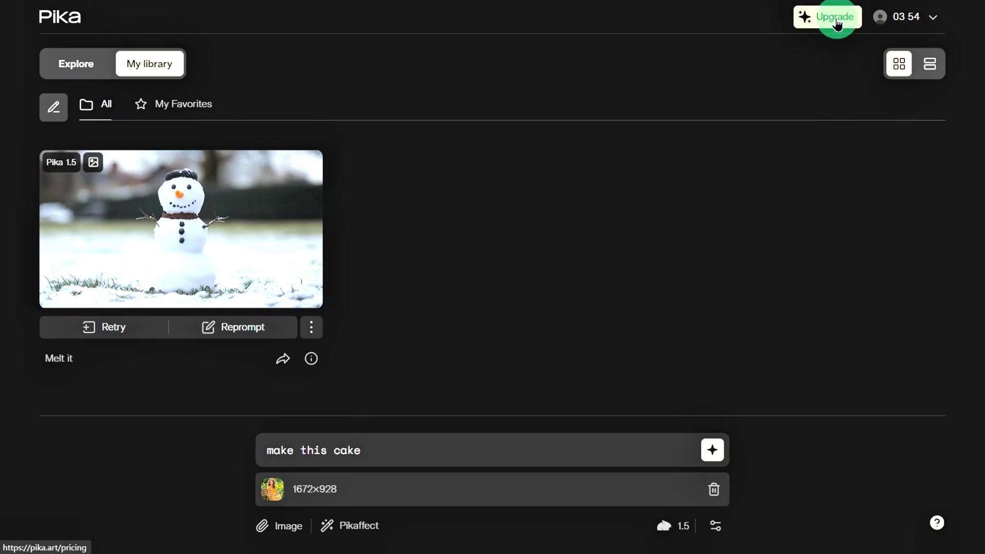
Open the pricing plans and highlight the Basic plan's 150 monthly video credits.
click(836, 19)
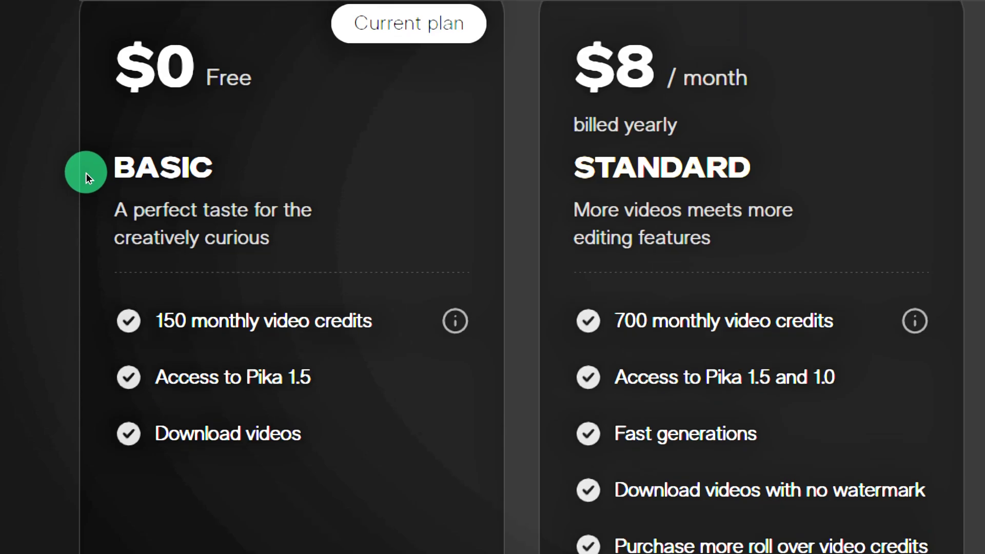
drag(76, 194, 199, 236)
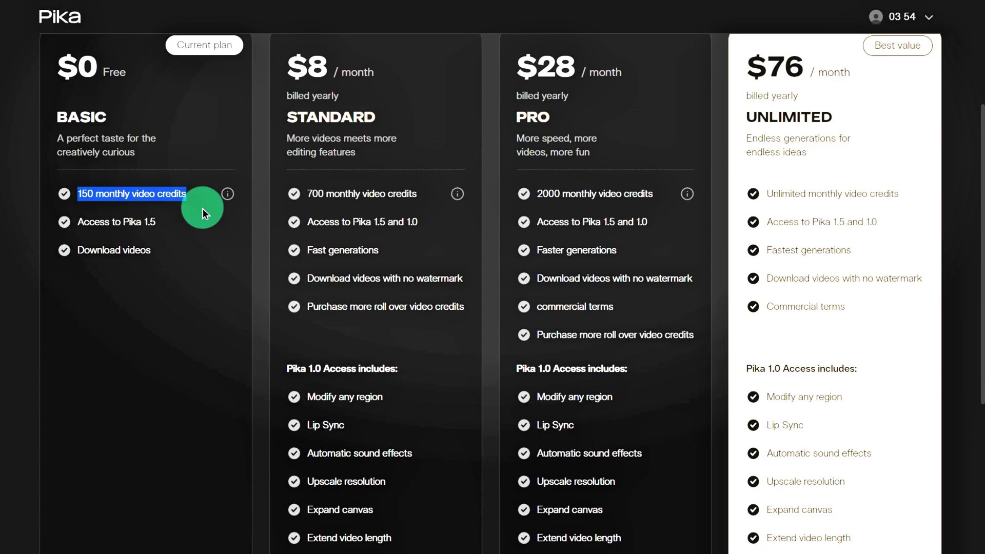
scroll(328, 246, down, 1)
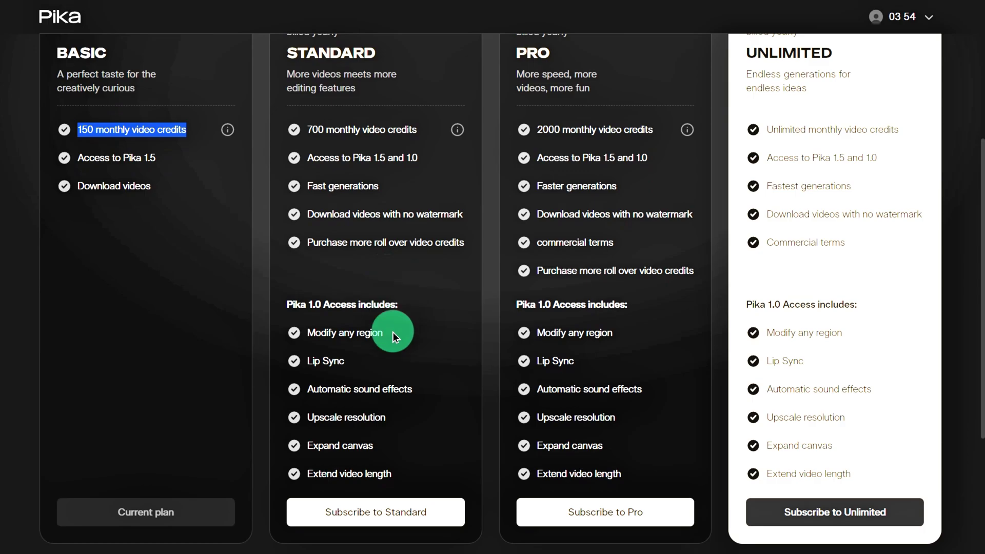
scroll(393, 330, down, 2)
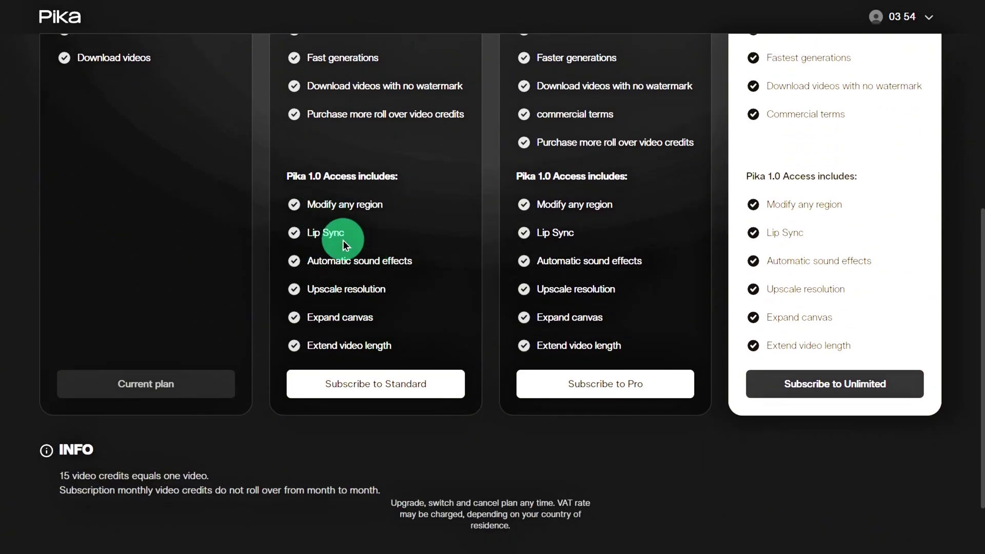
Highlight the Standard plan's Modify any region, Upscale resolution, Expand canvas and Extend video length features.
drag(308, 199, 382, 208)
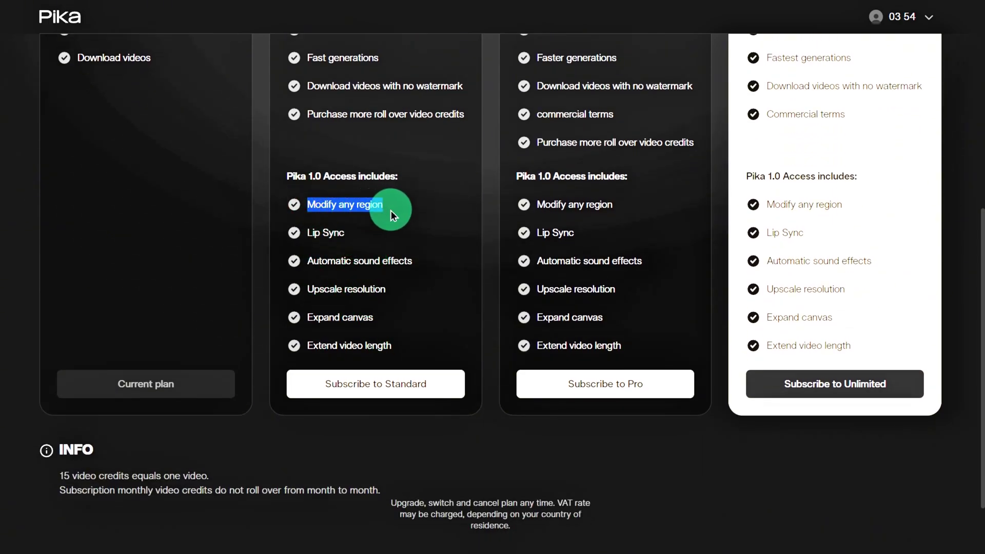
drag(401, 291, 308, 288)
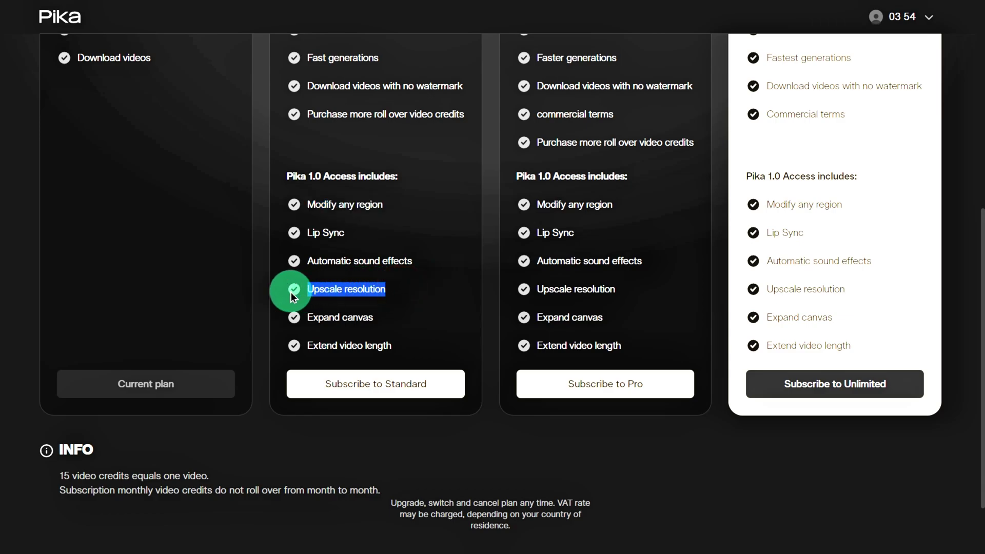
drag(389, 314, 292, 315)
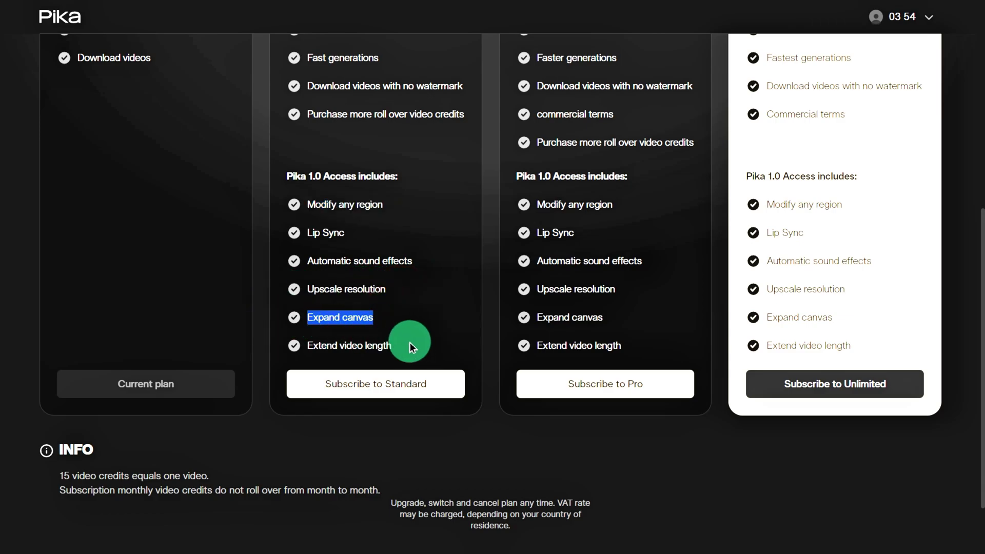
drag(418, 346, 281, 345)
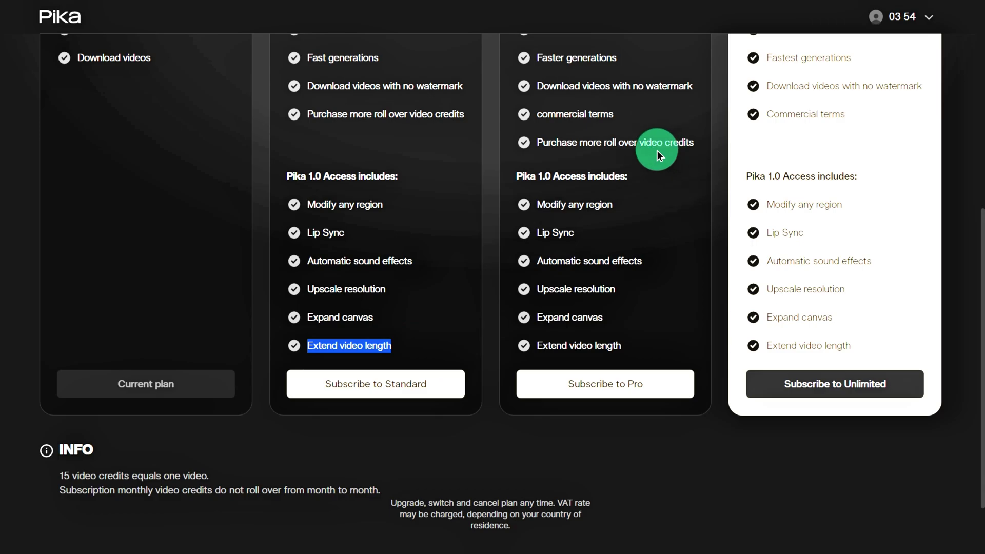